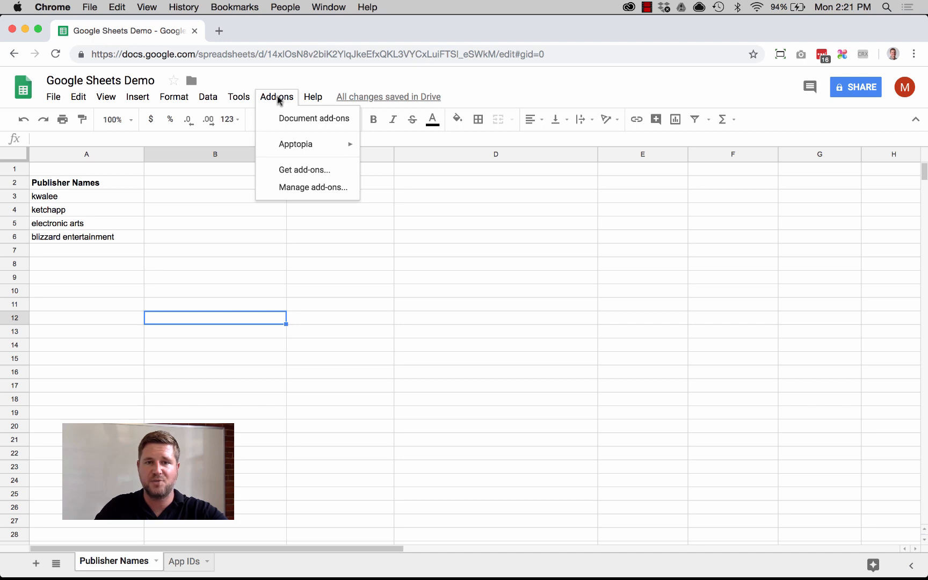
Start the Apptopia add-on and log in with the account e-mail and password
mouse_move(306, 150)
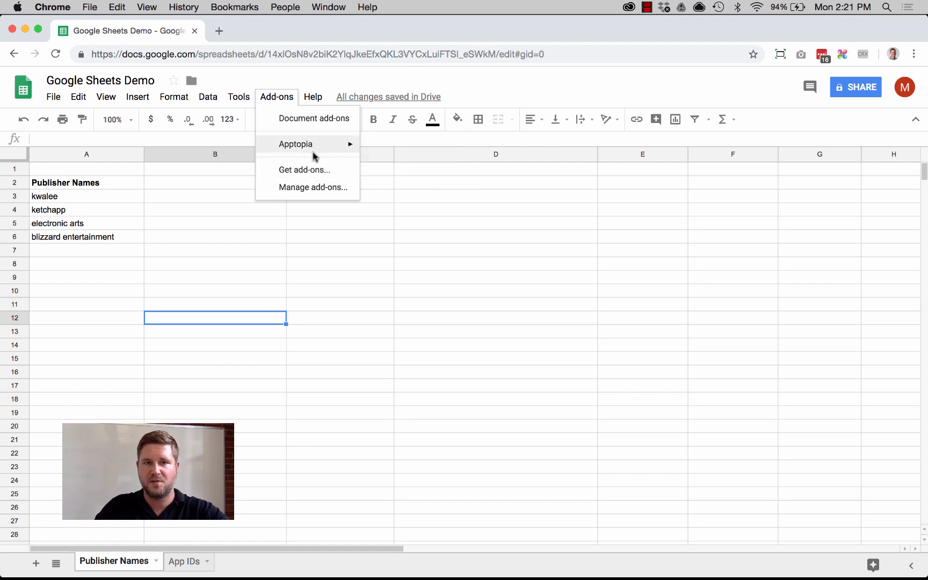
mouse_move(344, 144)
left_click(376, 146)
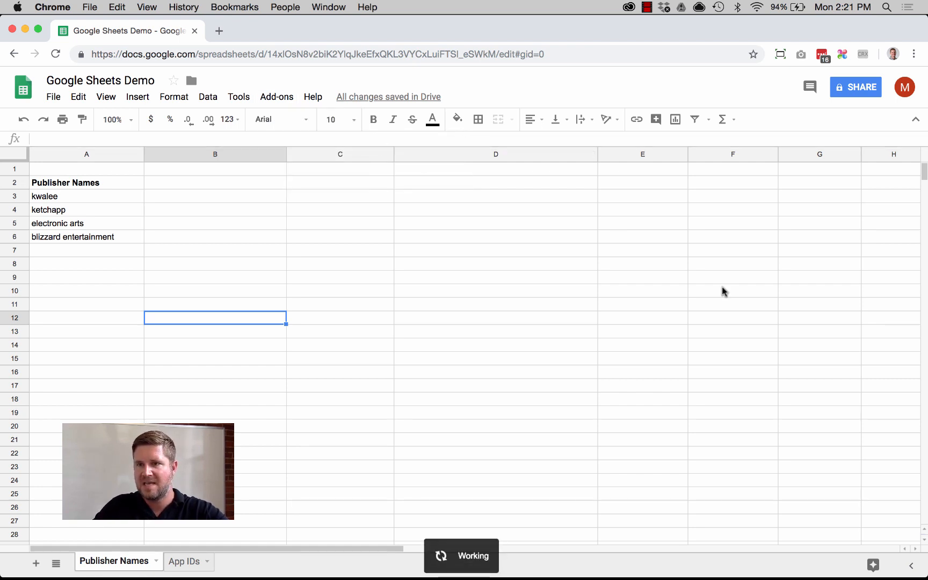
left_click(836, 200)
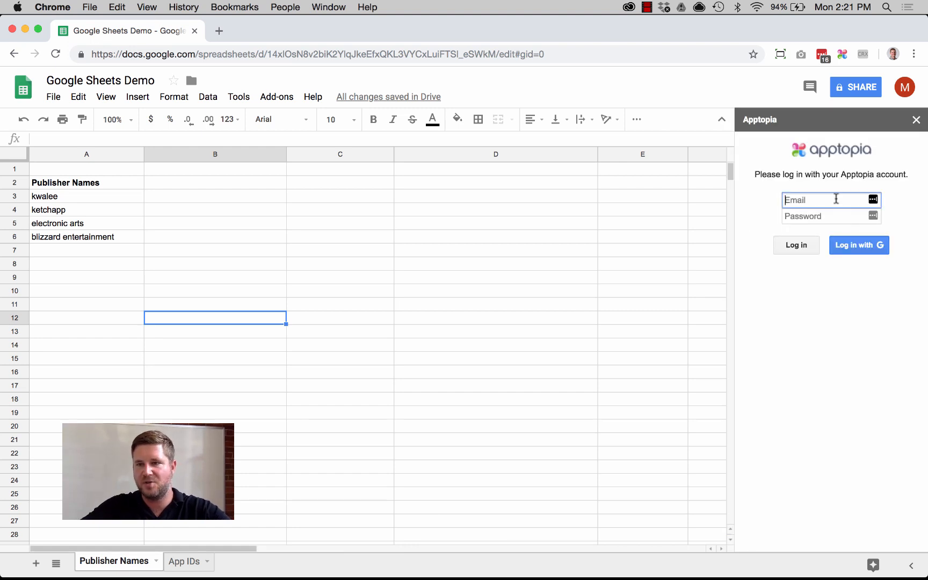
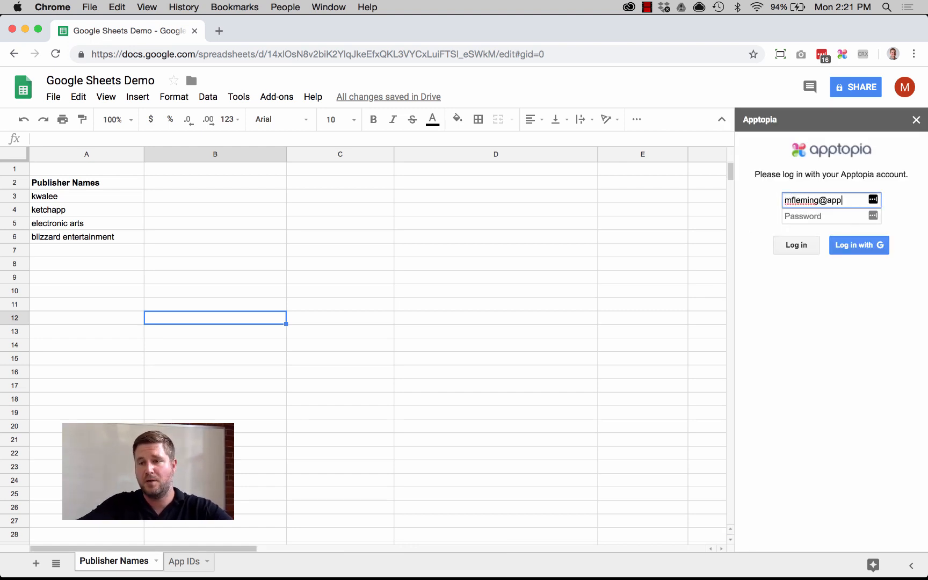
key("Tab")
type("•••••••••")
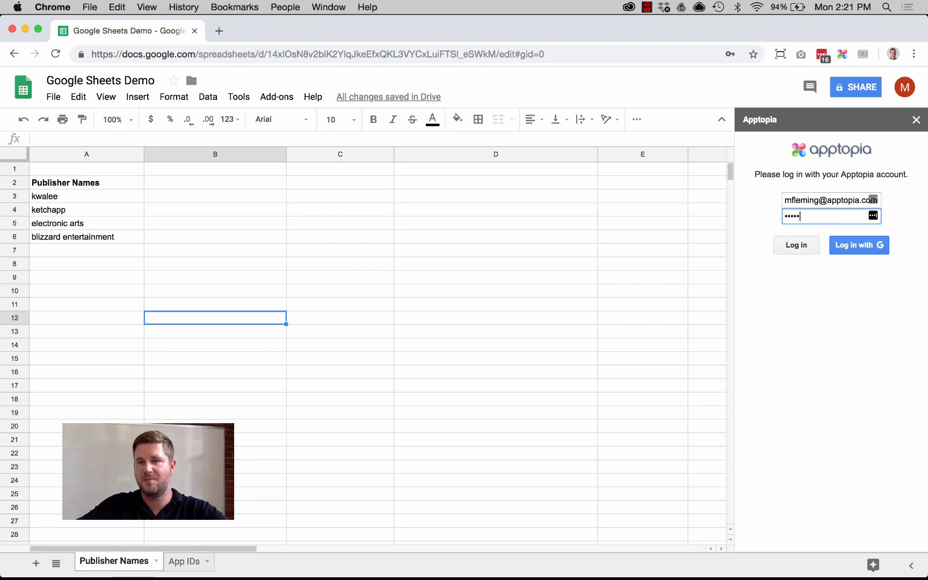
type("••••••")
key("Return")
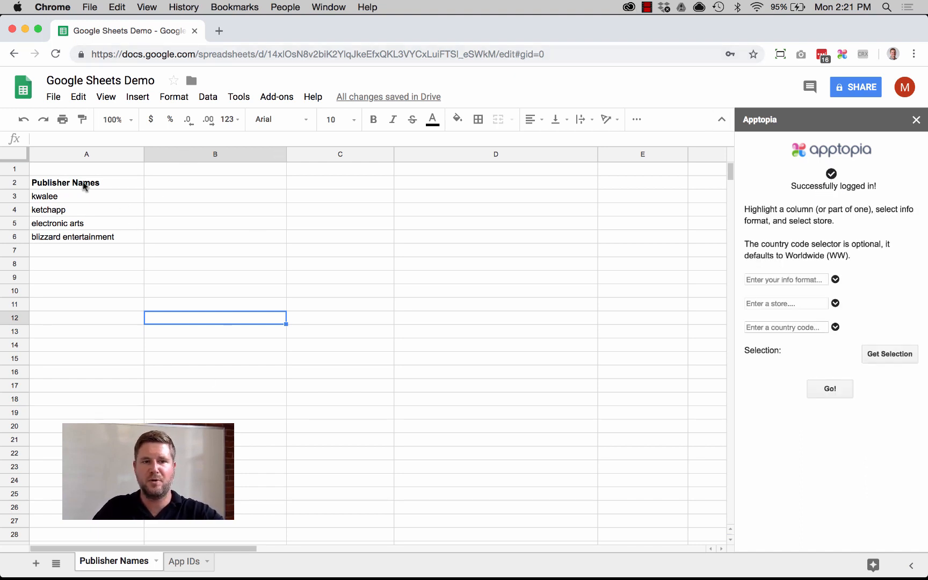
Select the publisher names in A3:A6, and set the info format to Publisher Name and the store to google_play
left_click(110, 200)
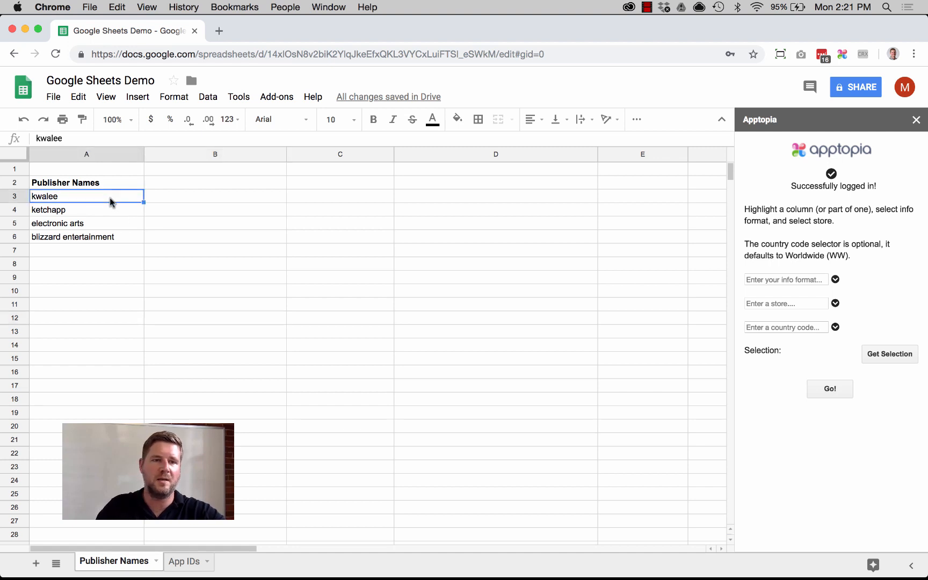
key("Down")
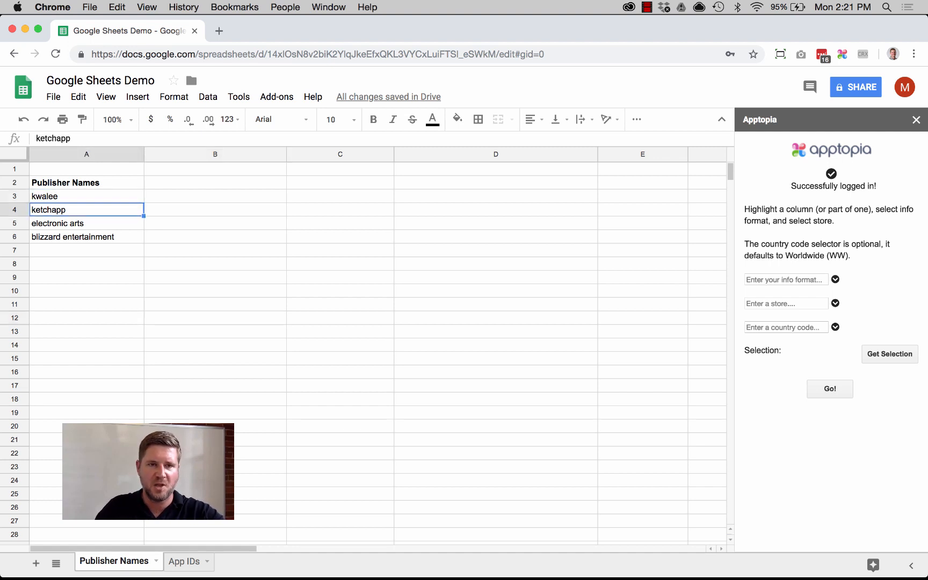
key("Down")
key("Down")
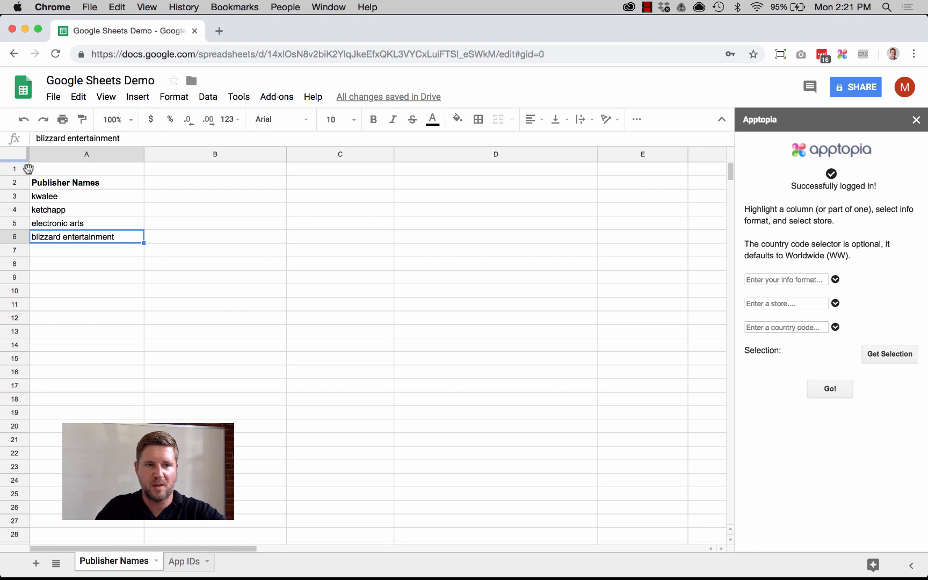
left_click_drag(64, 196, 73, 237)
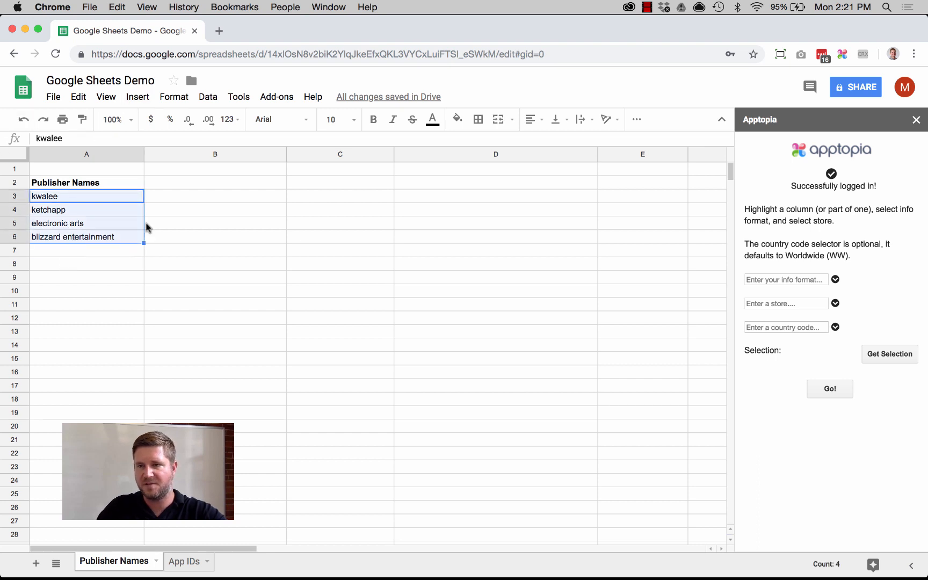
left_click(836, 279)
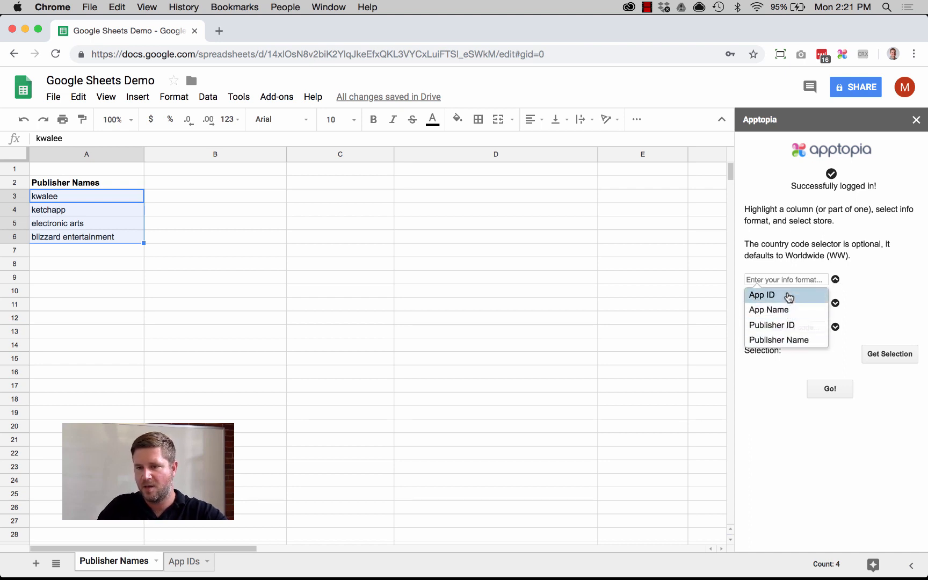
left_click(785, 339)
left_click(835, 304)
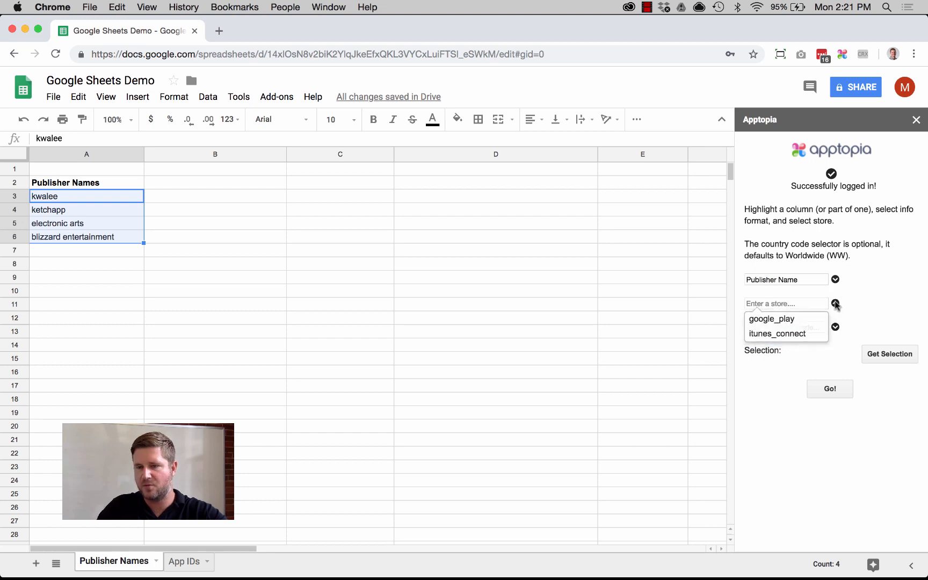
left_click(789, 321)
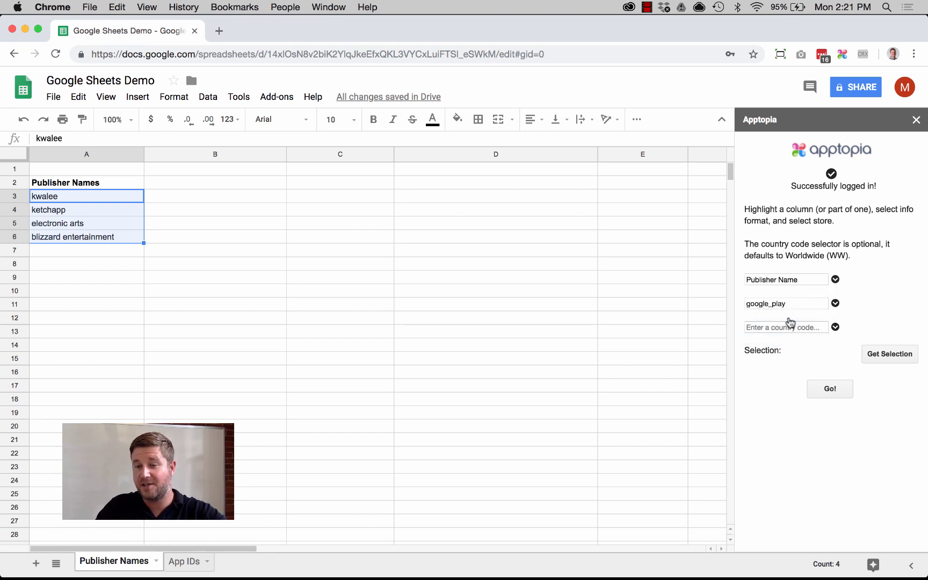
Set the country code to US, load the selected range A3:A6 and run the publisher data lookup
left_click(811, 325)
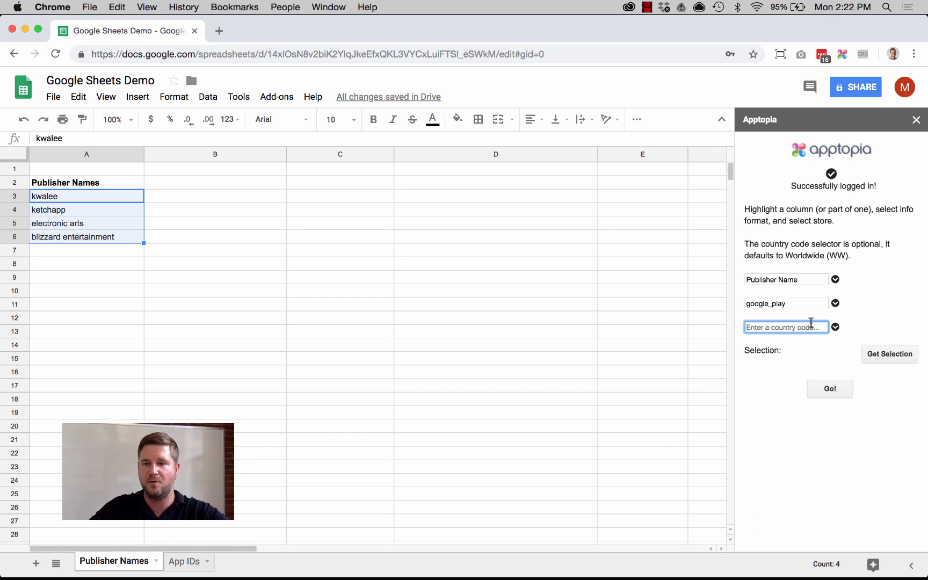
type("us")
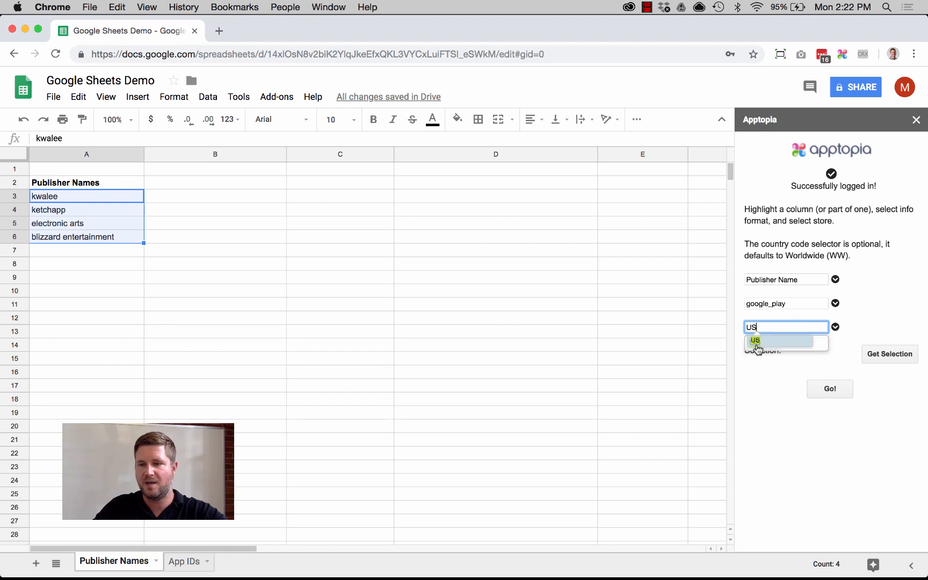
left_click(757, 347)
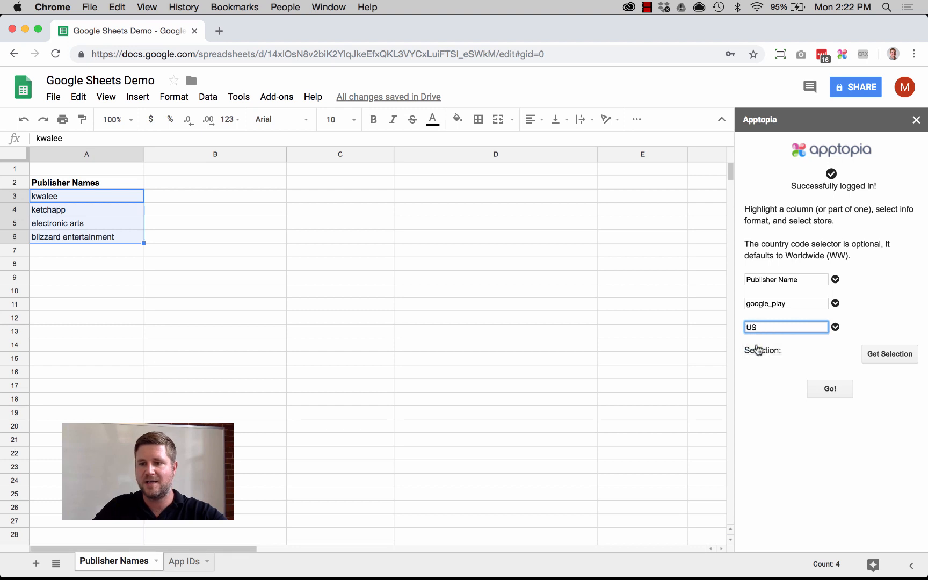
left_click(886, 355)
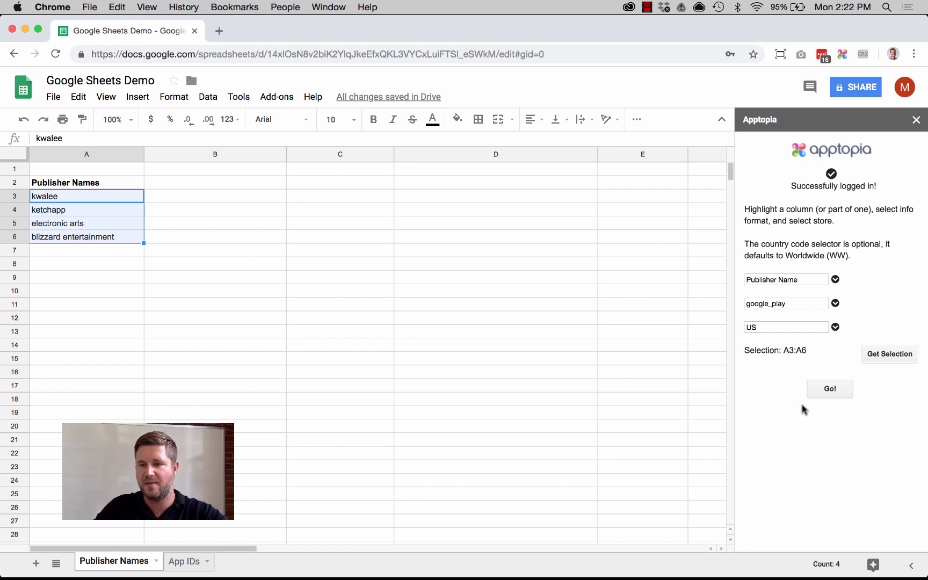
left_click(834, 388)
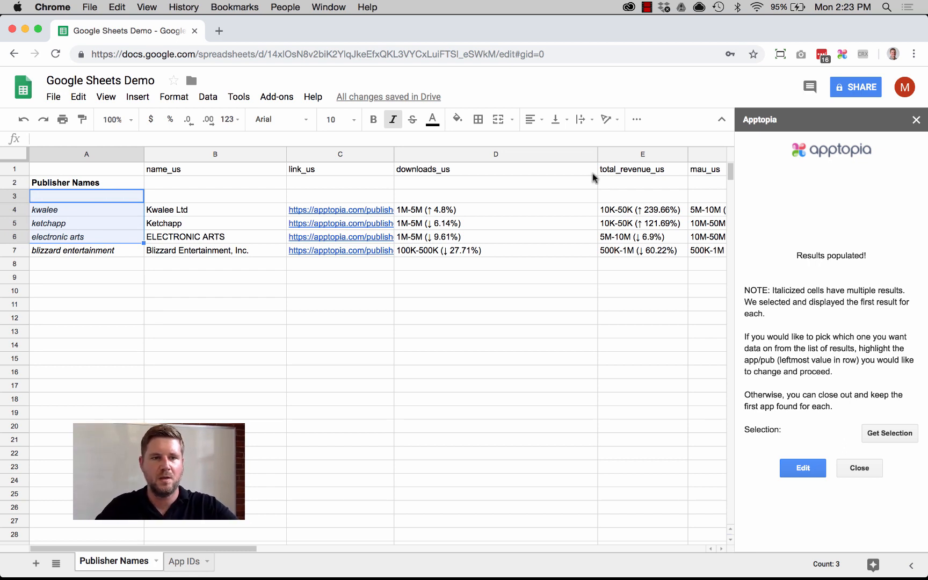
Review the populated publisher metrics across the columns from name_us to dau_us
left_click(82, 226)
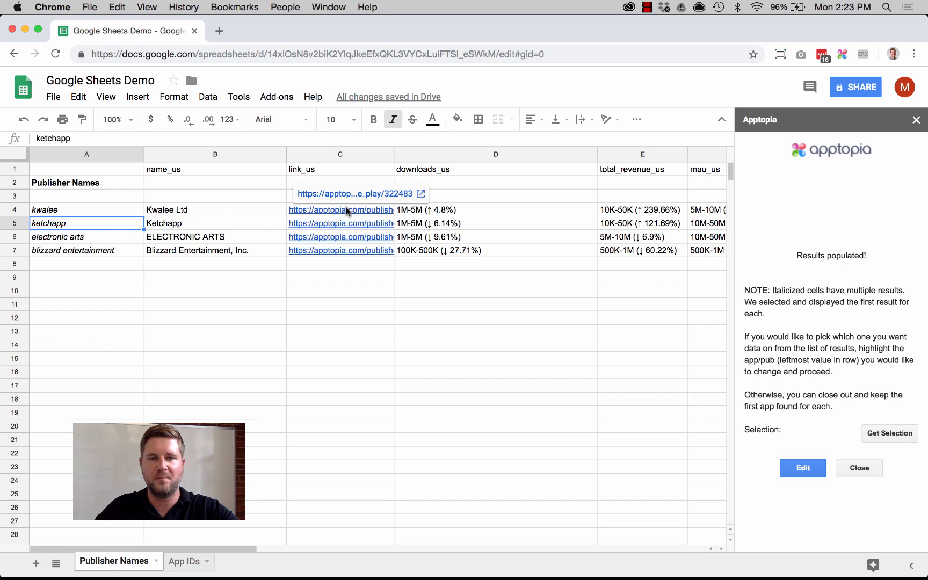
scroll(346, 212, "right", 5)
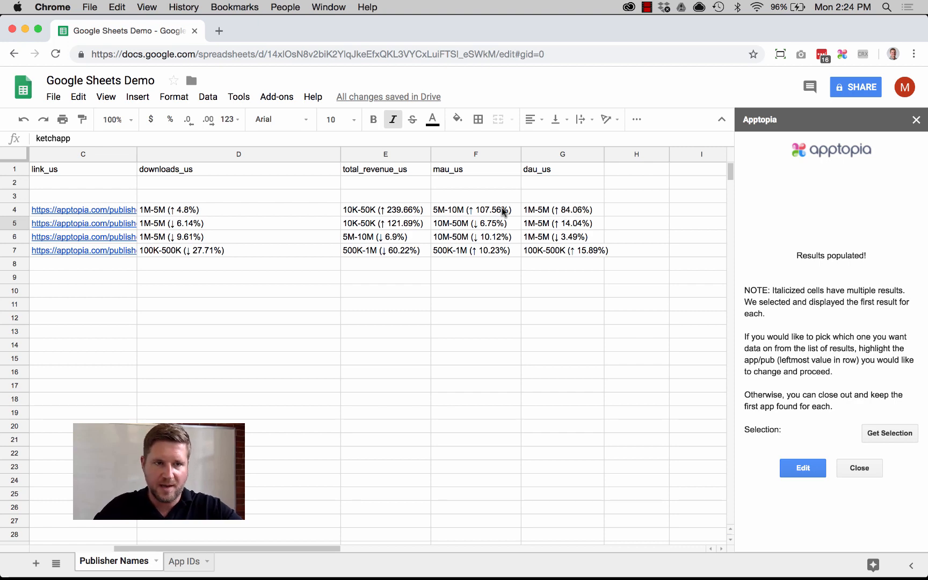
scroll(503, 210, "left", 5)
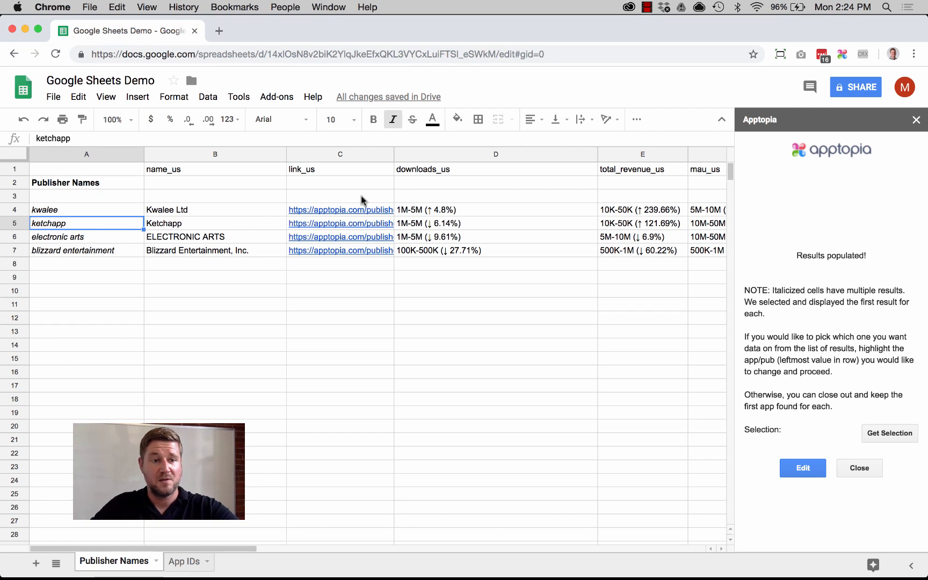
View the alternative publisher matches for kwalee in A4 and close the Apptopia sidebar without choosing one
left_click(104, 206)
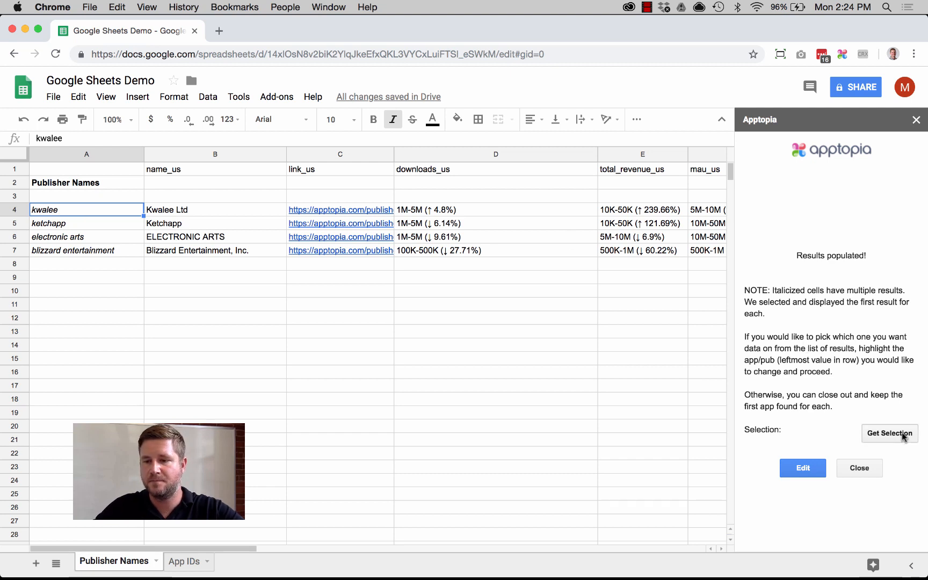
left_click(808, 469)
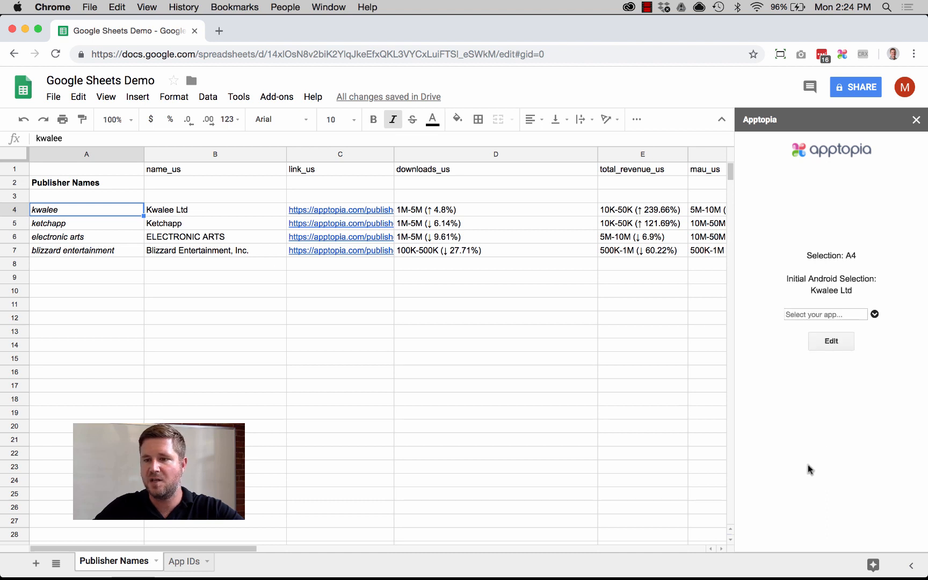
left_click(875, 314)
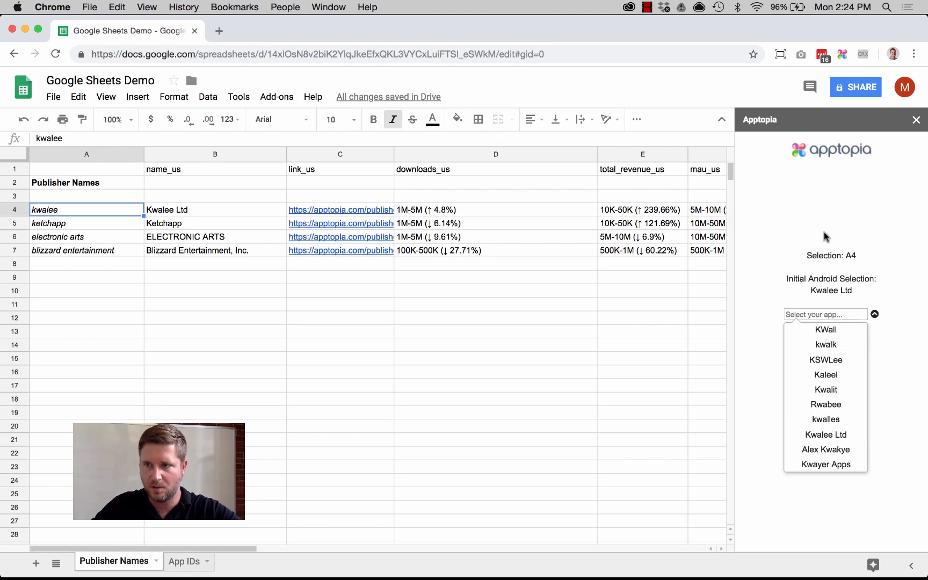
left_click(916, 120)
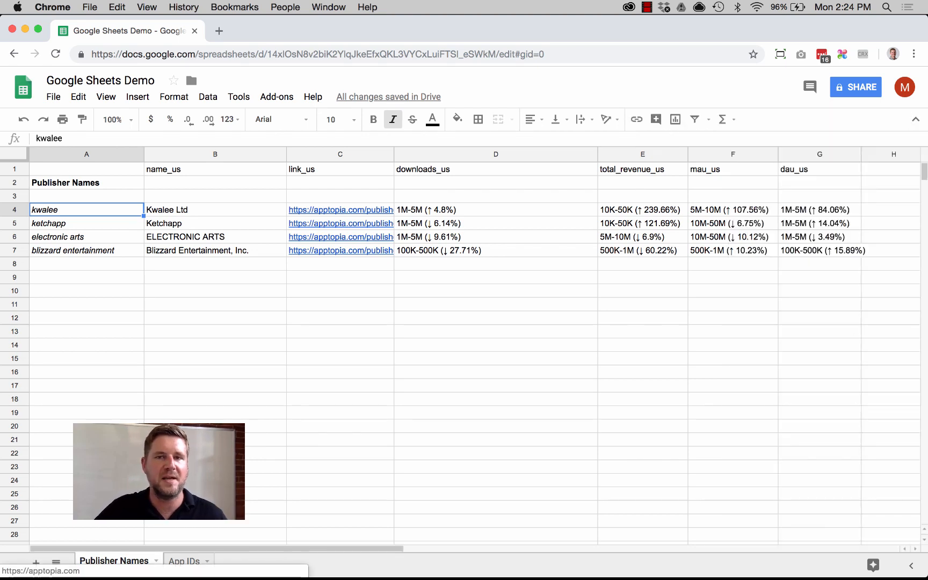
Start the Apptopia add-on on the App IDs sheet and log in with the account e-mail and password
left_click(181, 561)
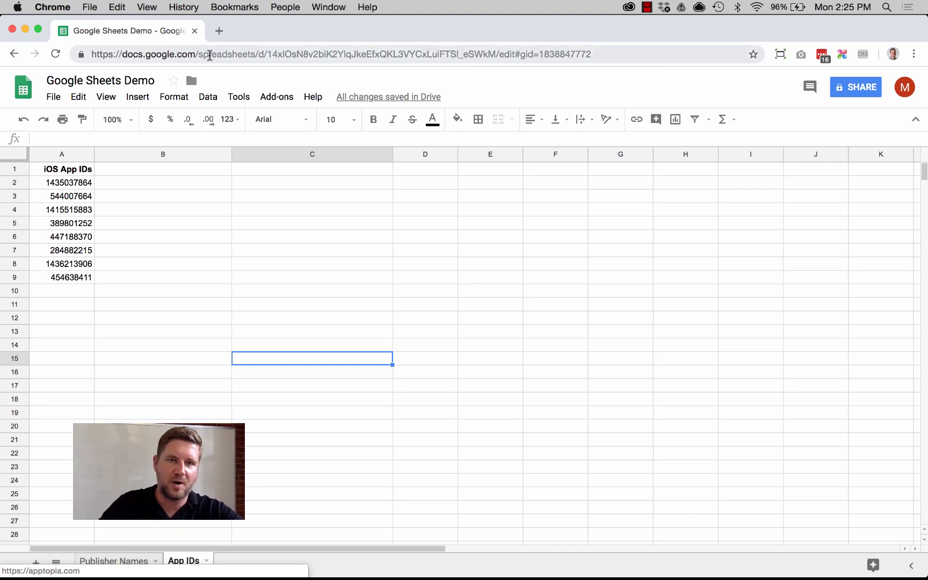
left_click(276, 97)
mouse_move(283, 144)
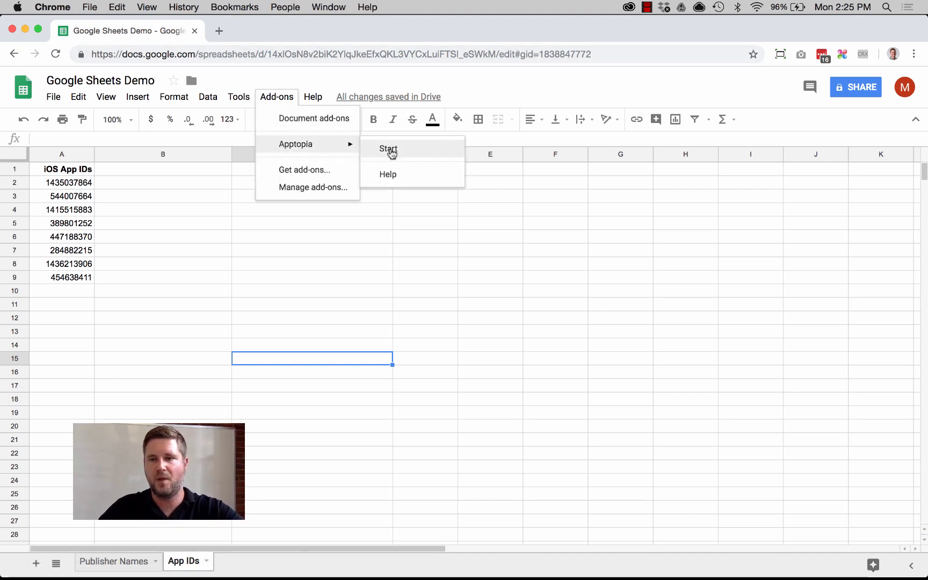
left_click(386, 150)
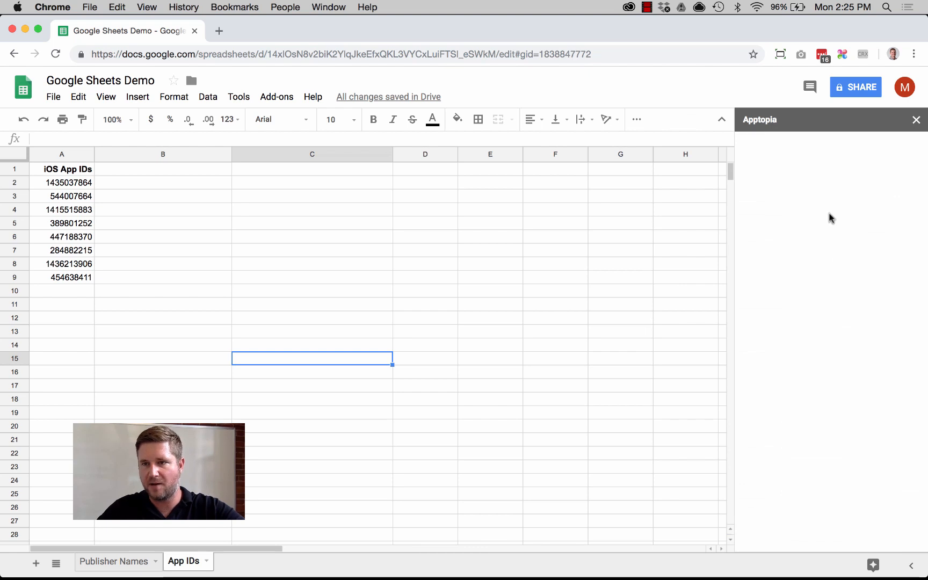
left_click(811, 200)
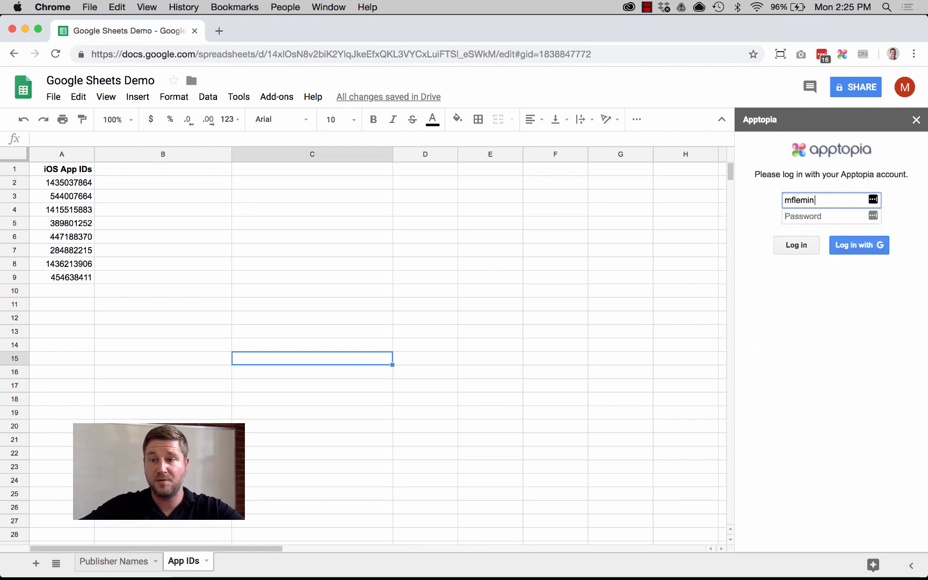
key("Tab")
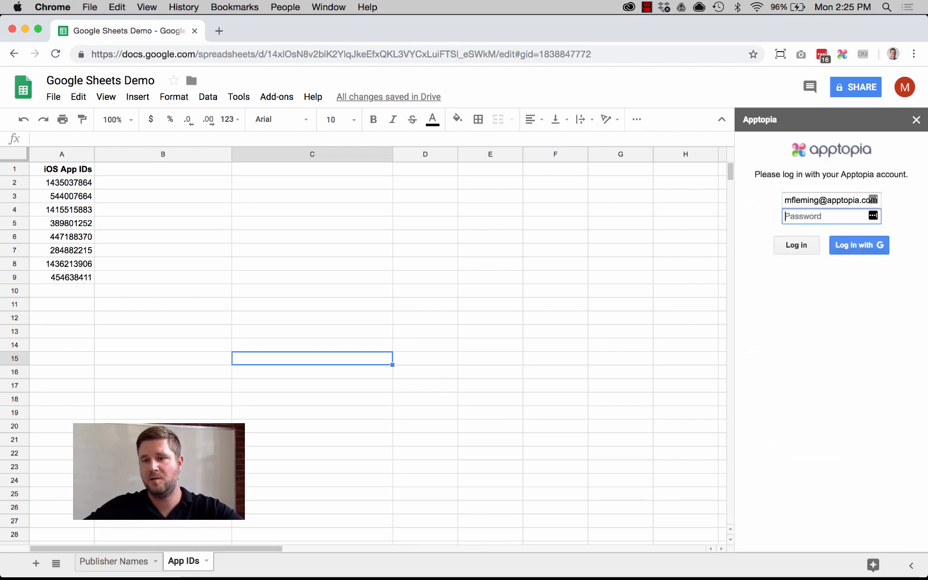
type("•••••••••")
key("Return")
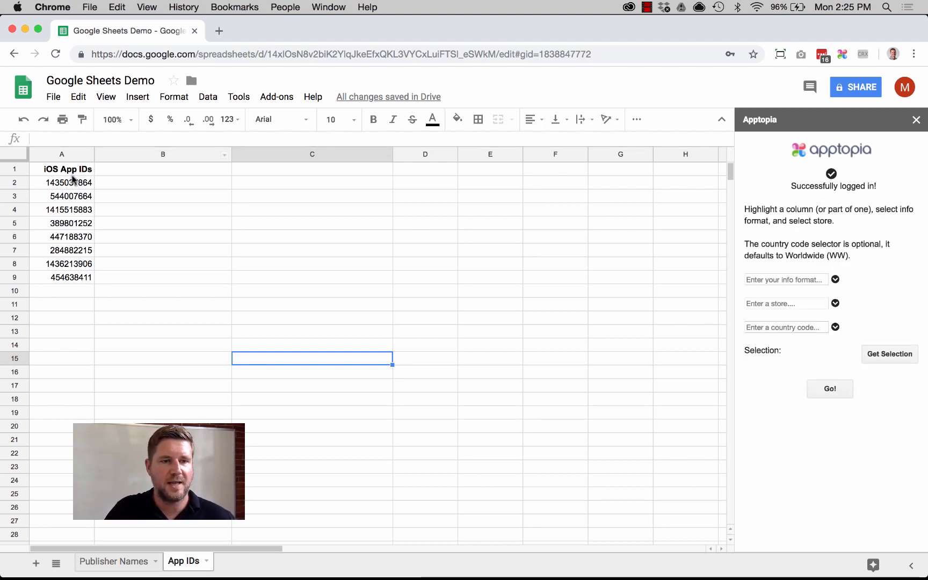
Select the iOS app IDs in A2:A9, and set the info format to App ID and the store to itunes_connect
left_click_drag(71, 183, 69, 277)
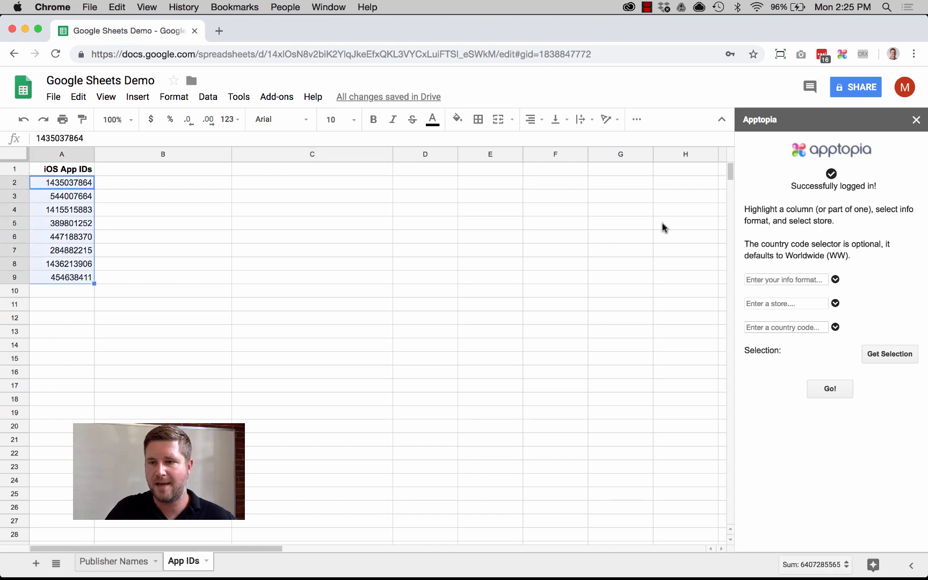
left_click(835, 280)
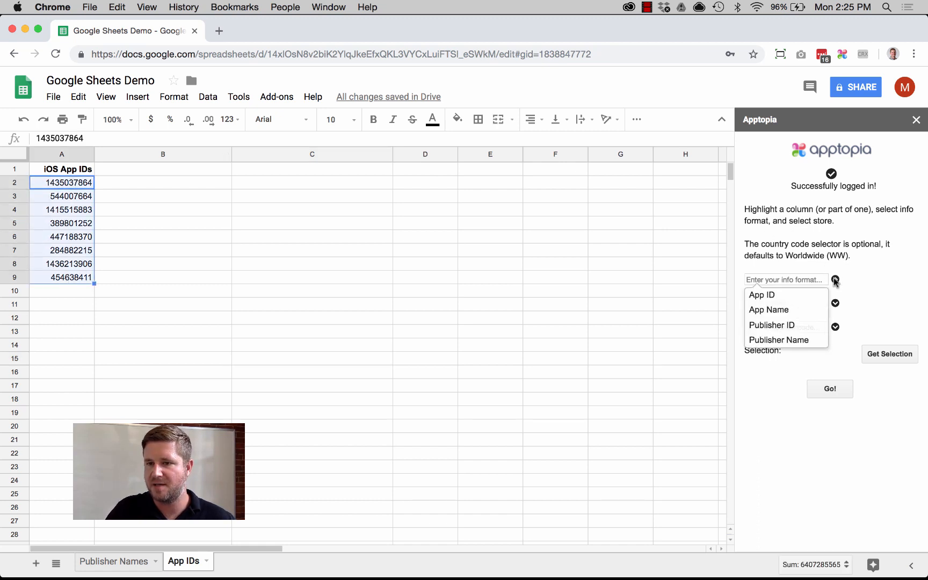
left_click(797, 294)
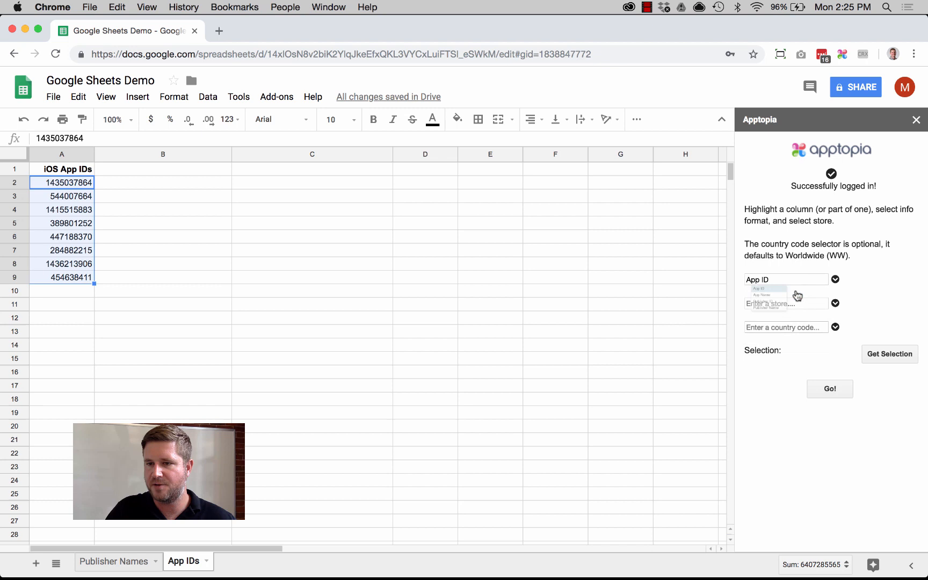
left_click(835, 303)
left_click(787, 331)
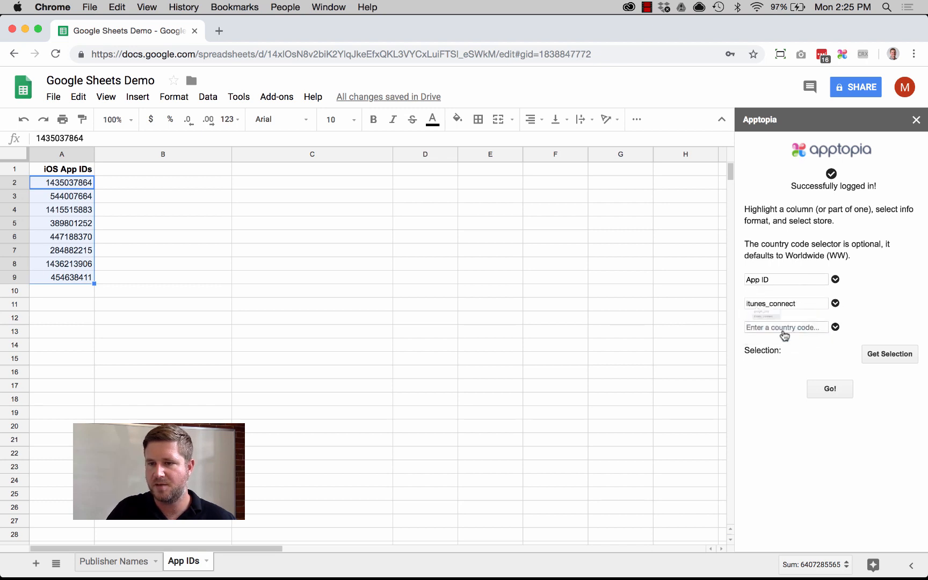
Set the country code to US, capture A2:A9 as the selection, populate the app metrics and close the Apptopia sidebar
left_click(818, 327)
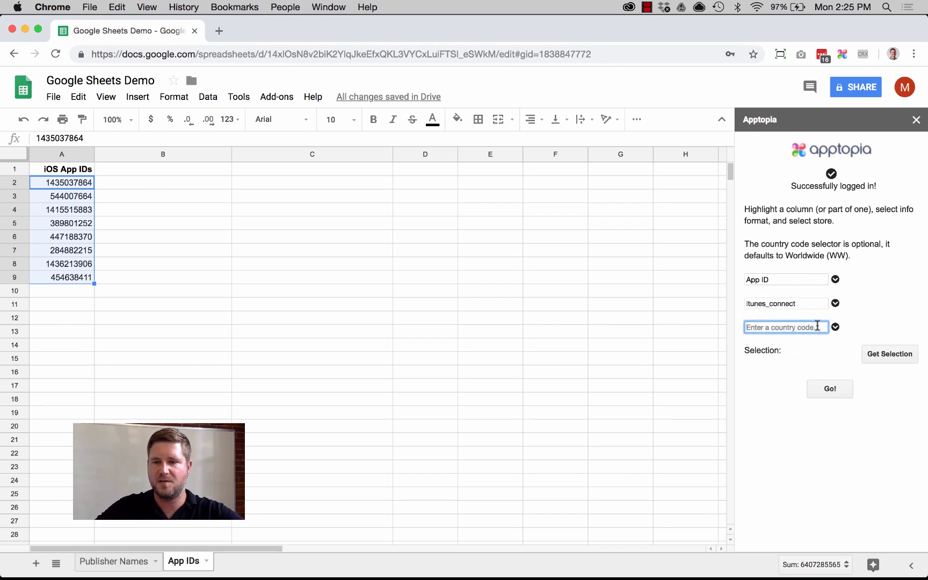
type("us")
left_click(767, 352)
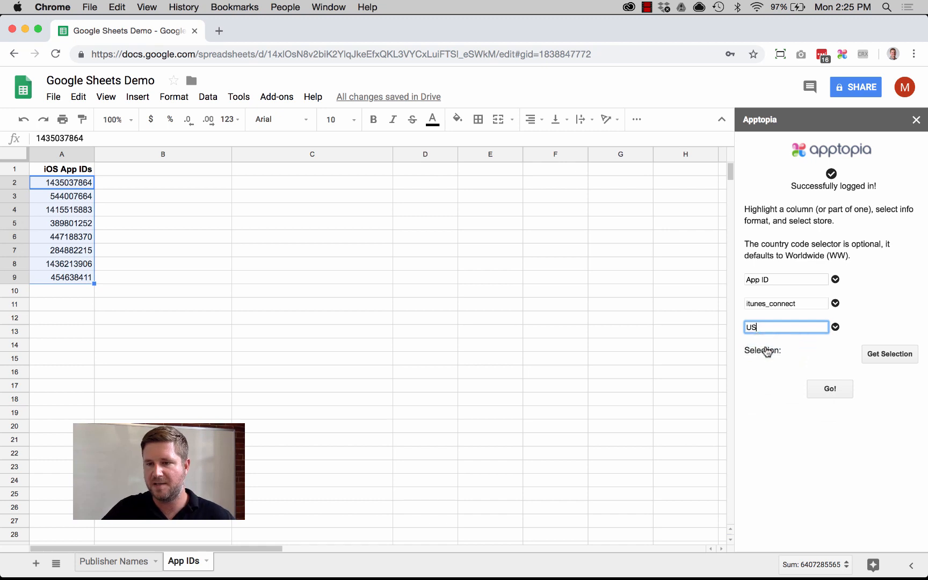
left_click(896, 356)
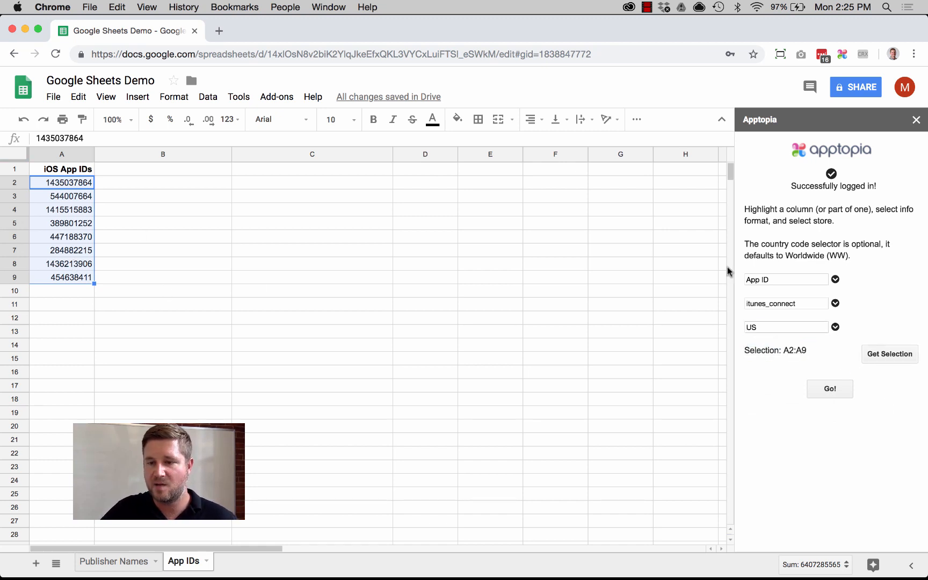
left_click(834, 389)
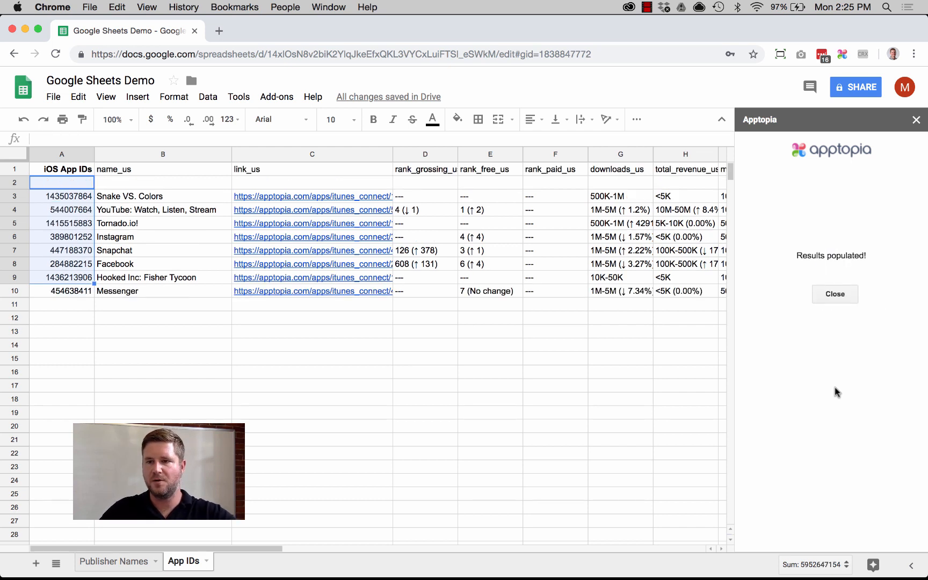
left_click(839, 298)
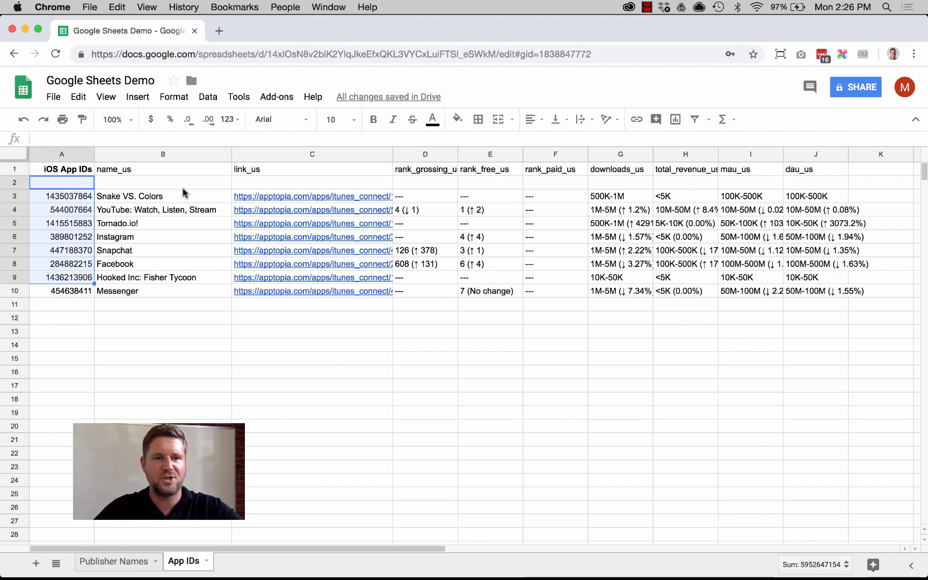
Check the populated app names, view the linked Apptopia page for Snake VS. Colors, and return to the spreadsheet
left_click(166, 200)
left_click(176, 240)
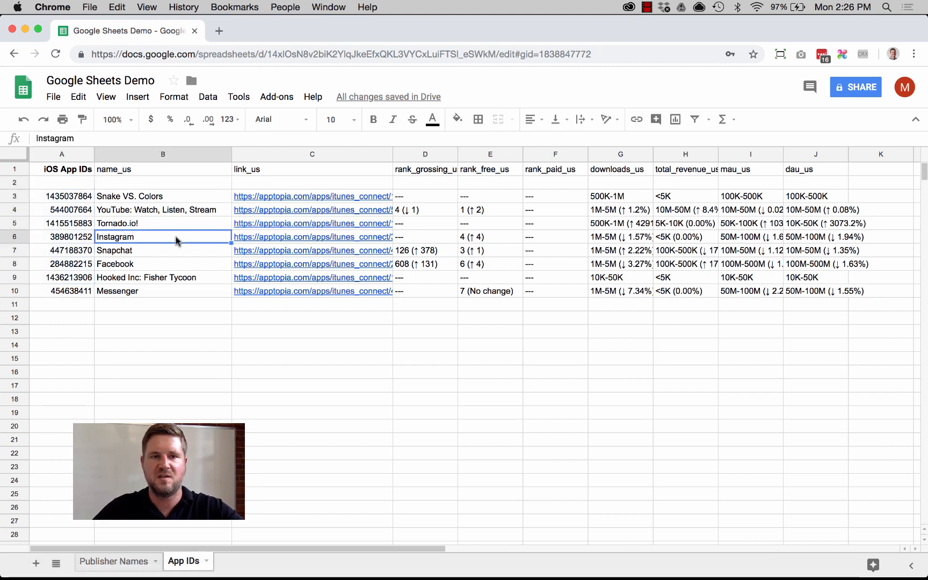
left_click(315, 198)
left_click(319, 181)
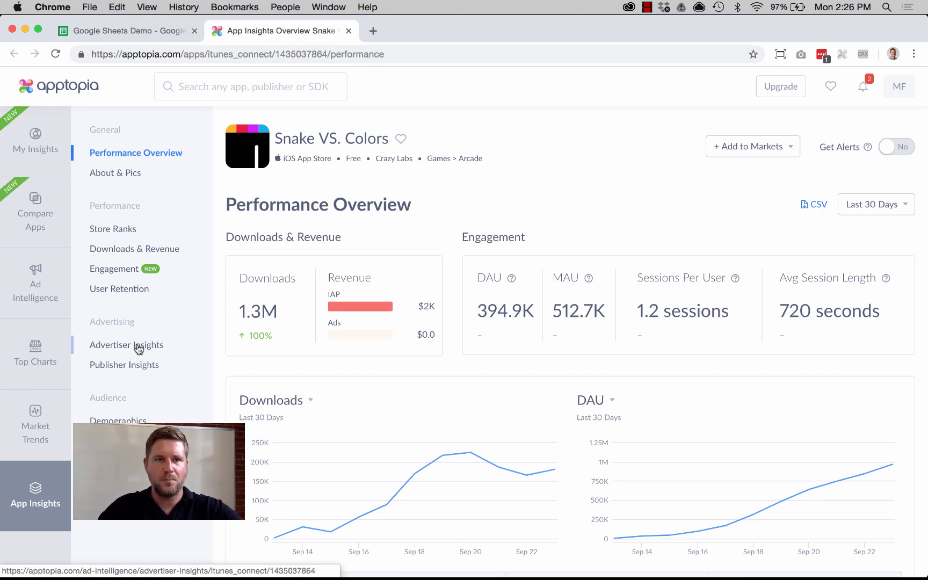
left_click(140, 29)
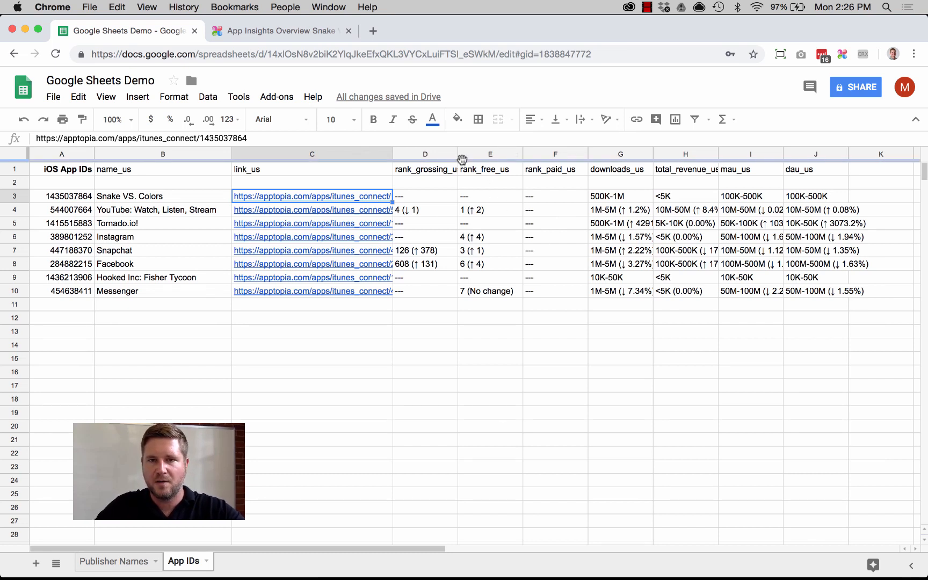
Widen column D to fit its rank_grossing_us header and review the grossing, free and paid rank columns
left_click(460, 155)
left_click_drag(458, 152, 464, 153)
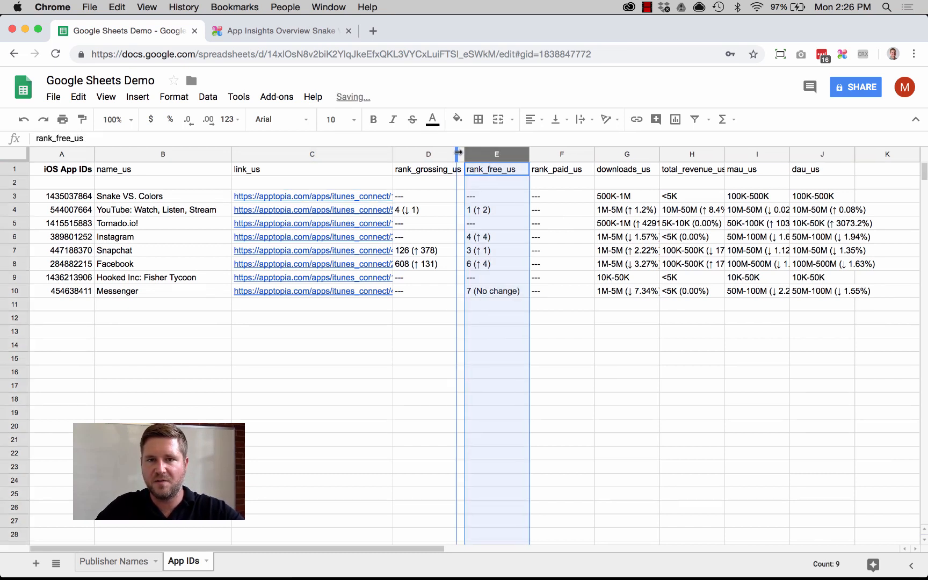
left_click(448, 171)
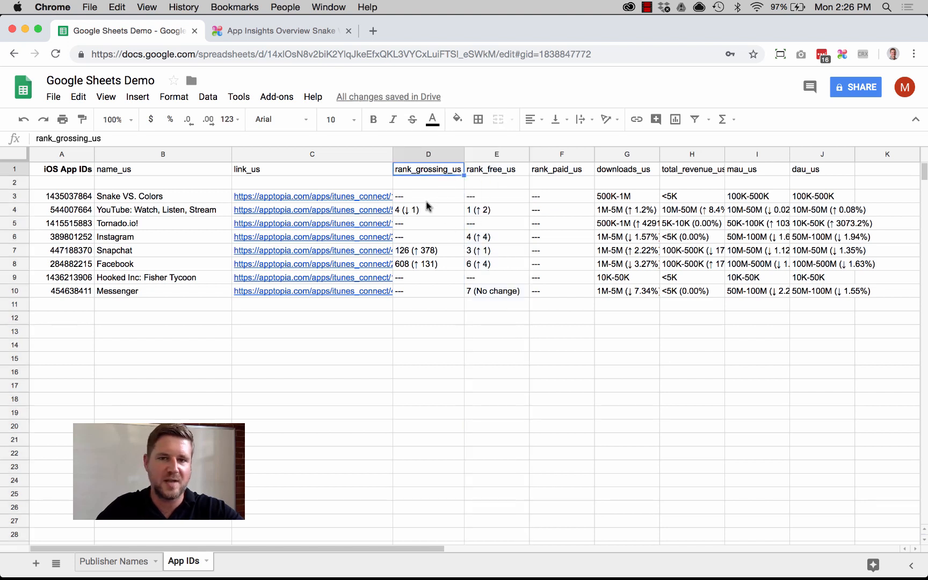
left_click(506, 169)
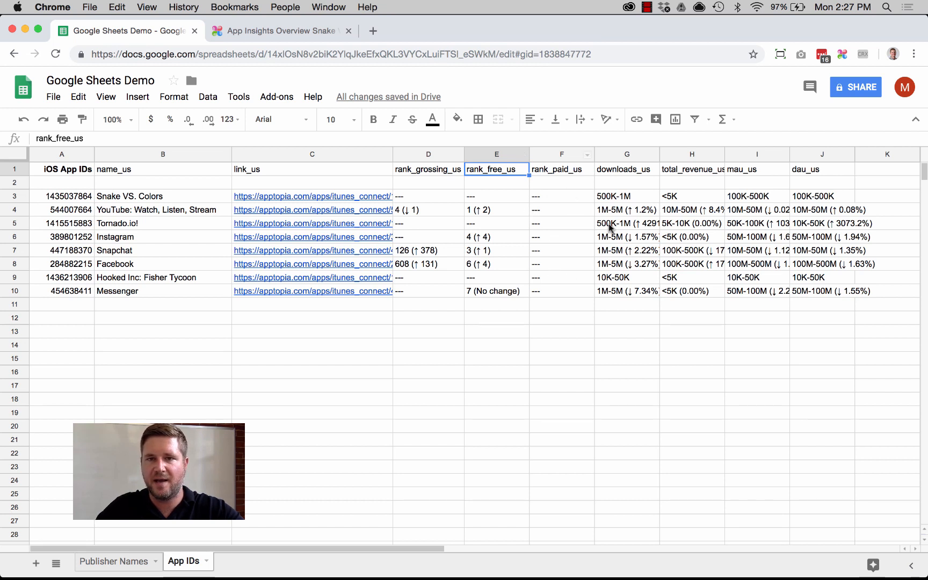
left_click(571, 175)
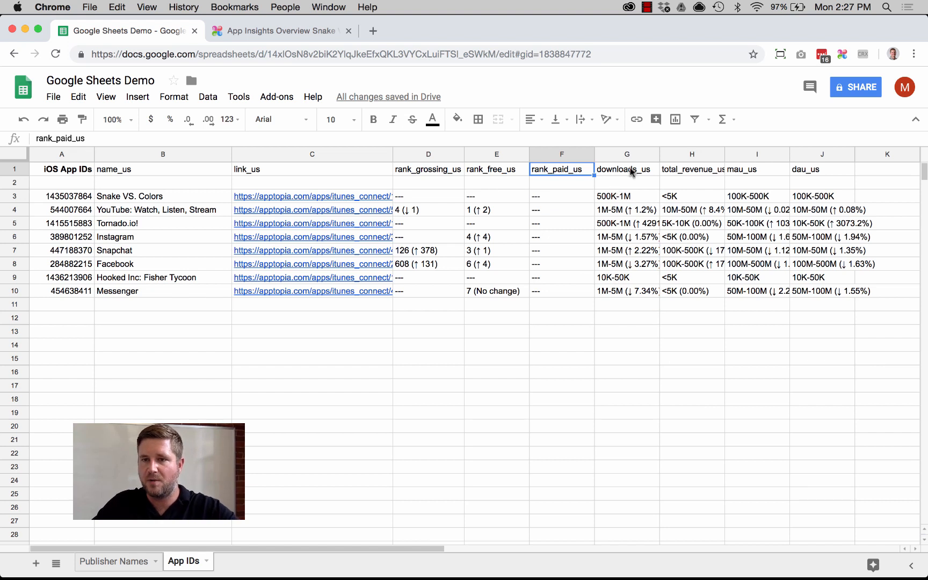
Fit the total_revenue_us column to its contents and review the downloads, revenue, mau_us and dau_us columns
double_click(725, 155)
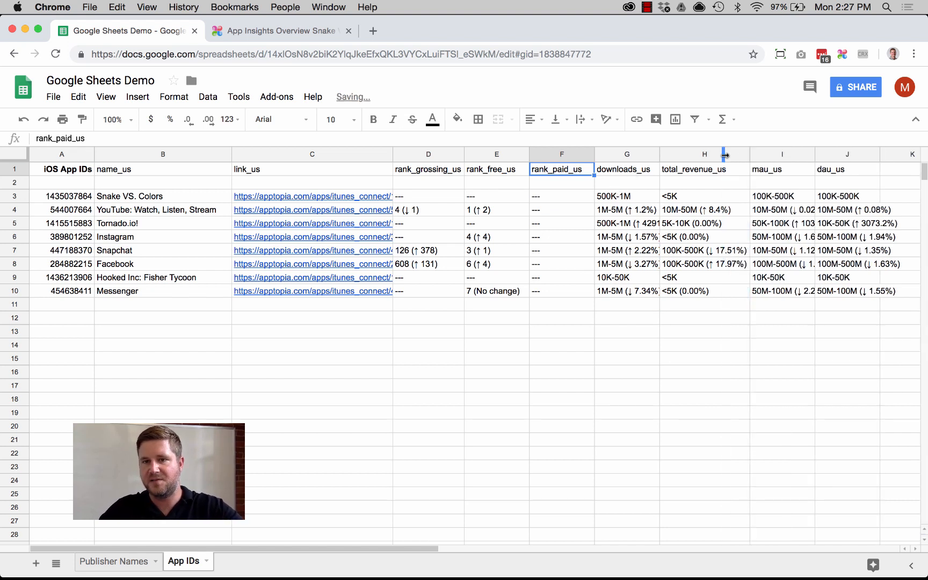
left_click(622, 171)
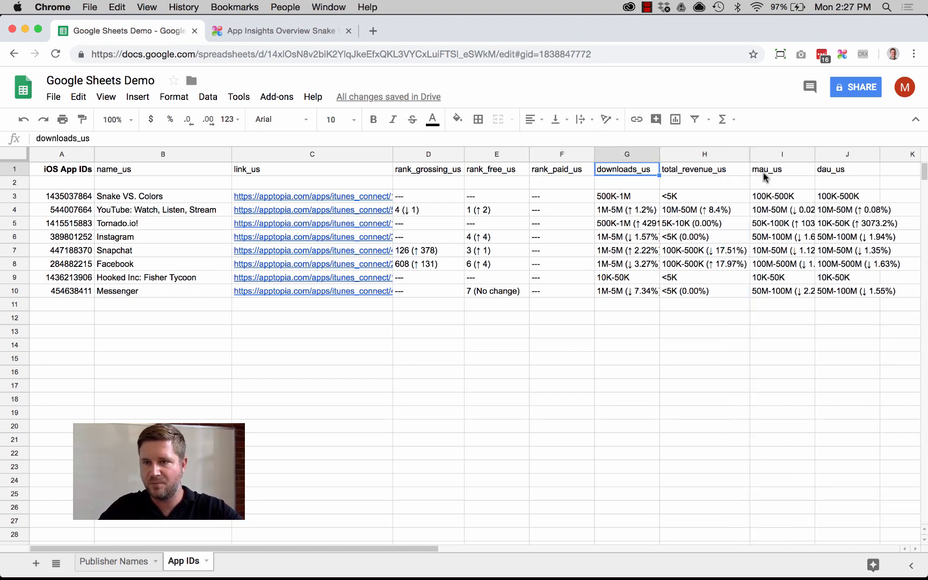
left_click(704, 172)
left_click(778, 171)
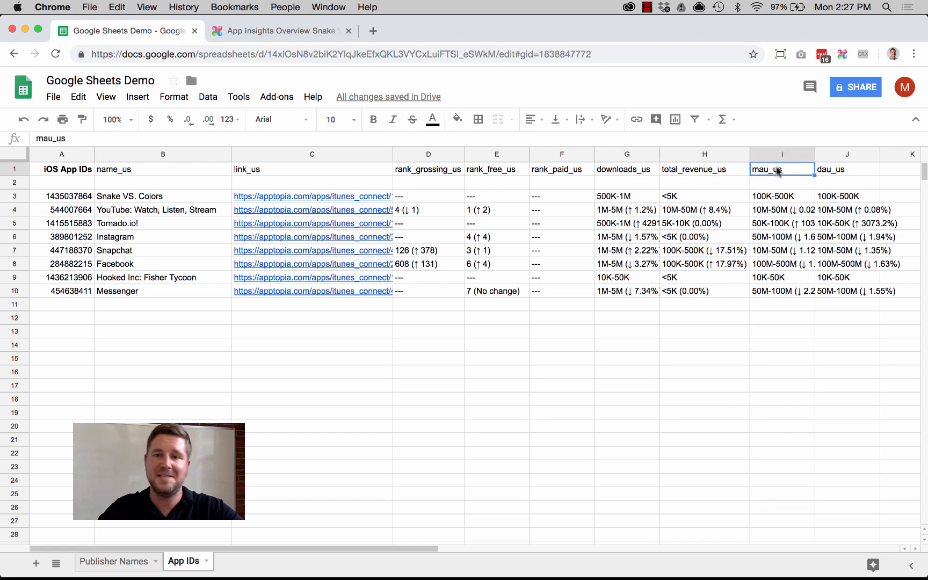
left_click(858, 169)
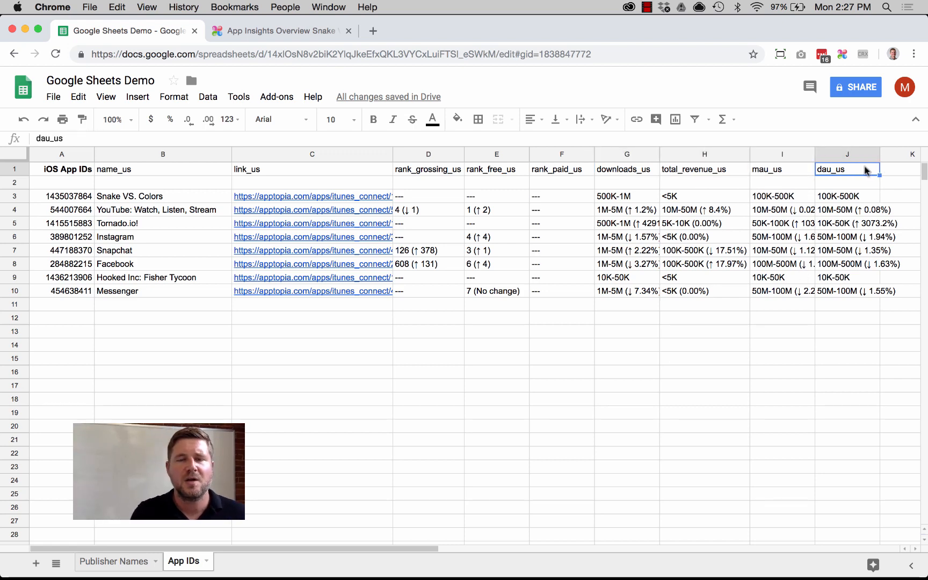